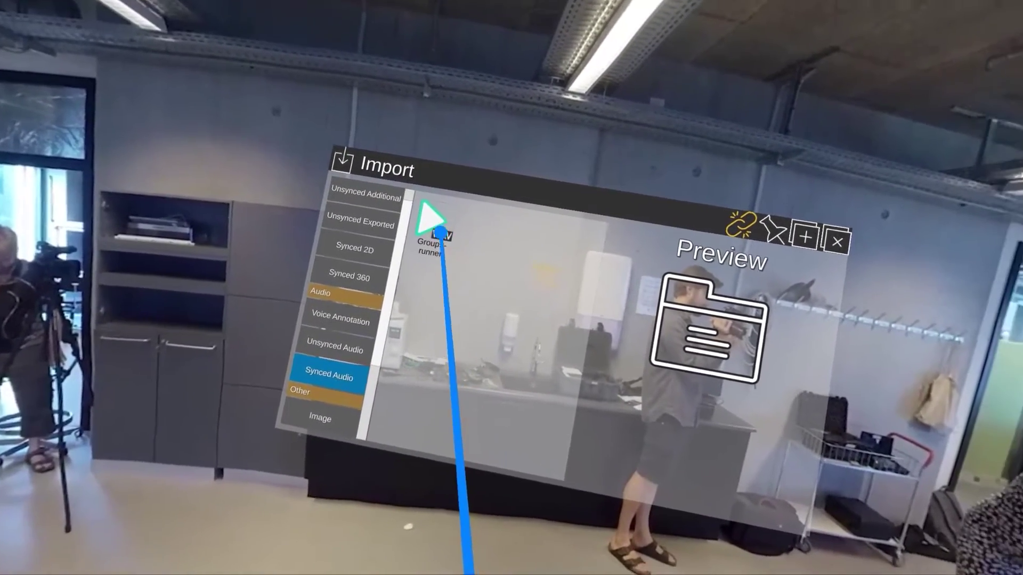
# - Place the Group1-runner WAV into the 360 scene as a labelled speaker object
pyautogui.click(473, 243)
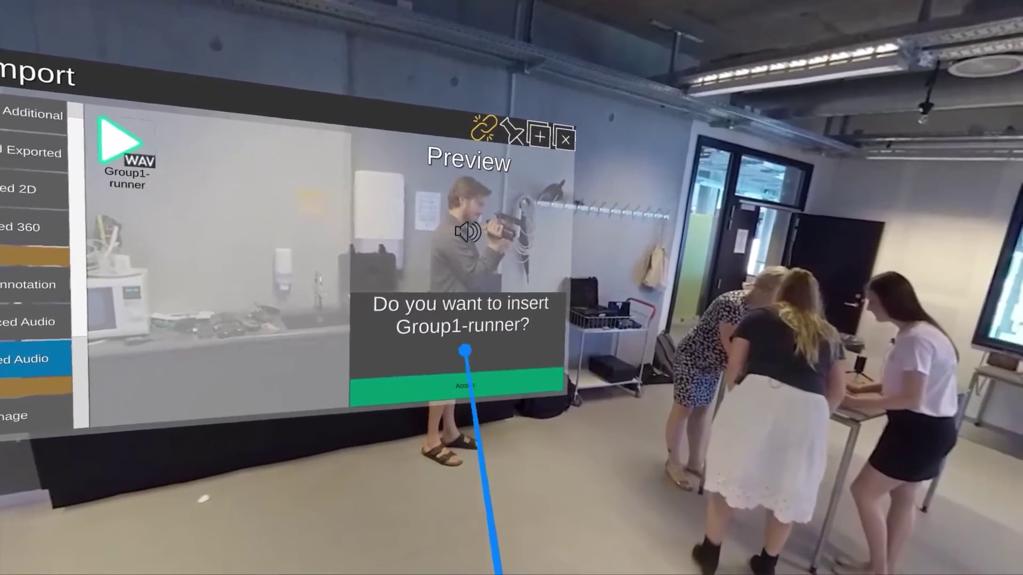
pyautogui.click(468, 376)
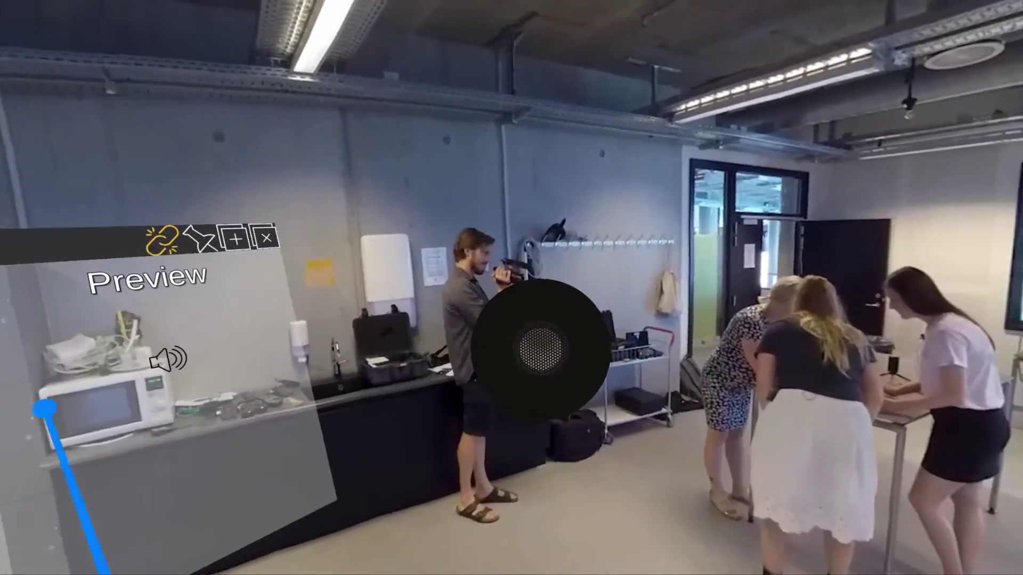
pyautogui.click(426, 397)
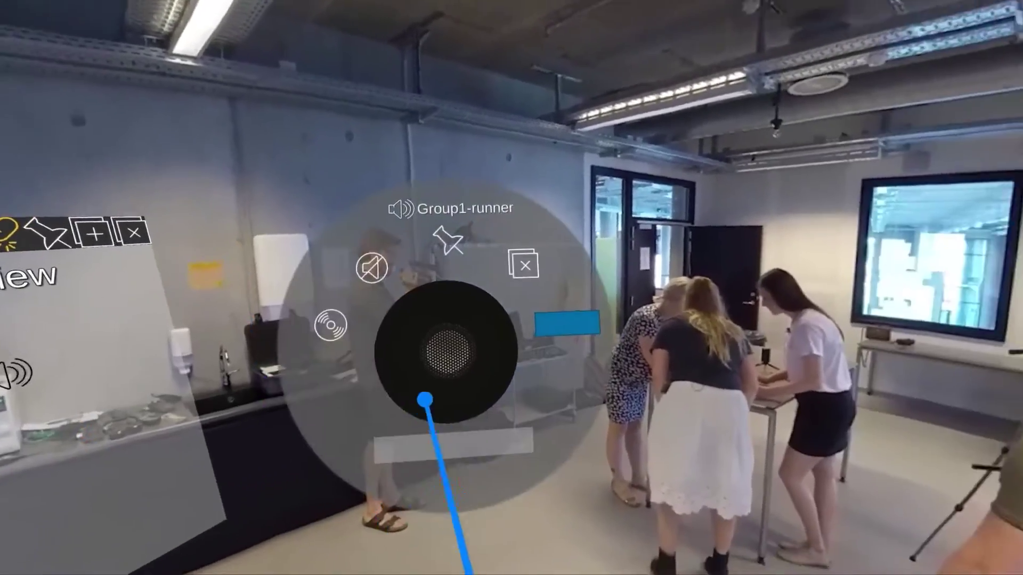